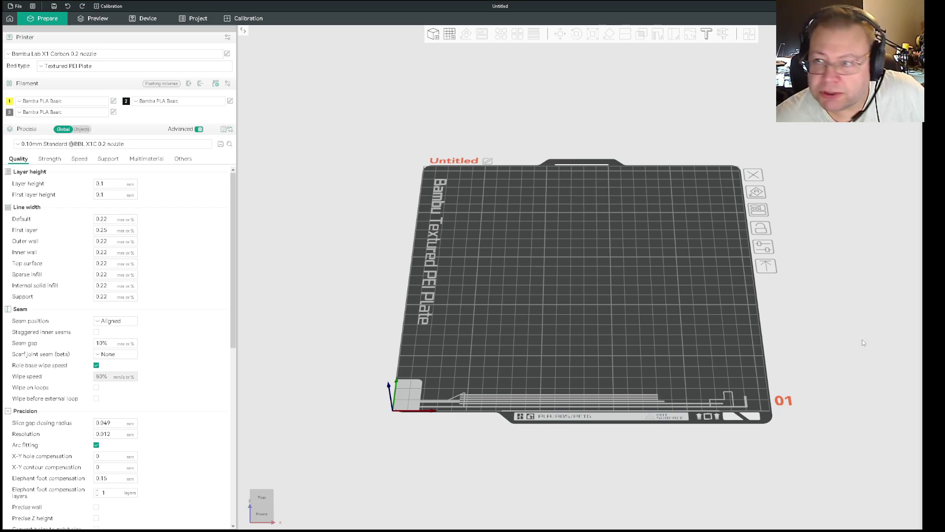
Import B-25_Kit.stl onto the build plate and frame it in top view
click(434, 34)
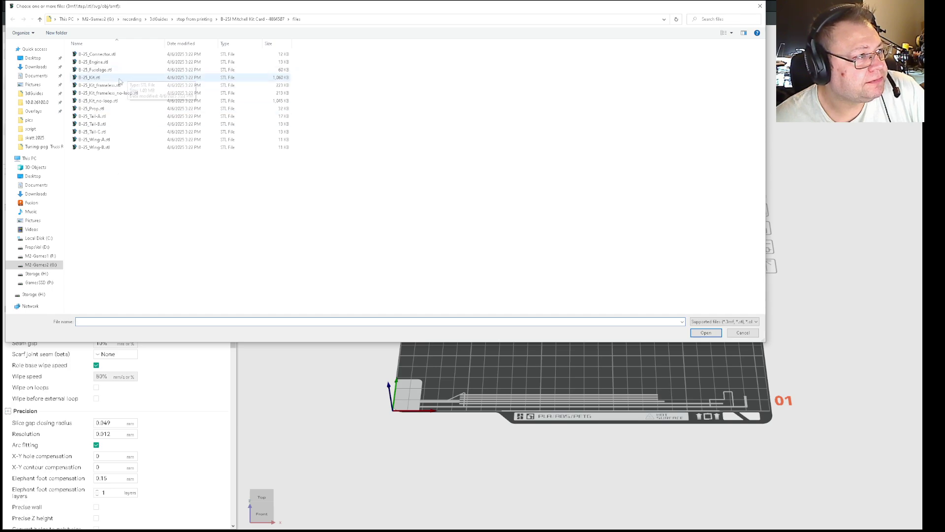
double_click(102, 78)
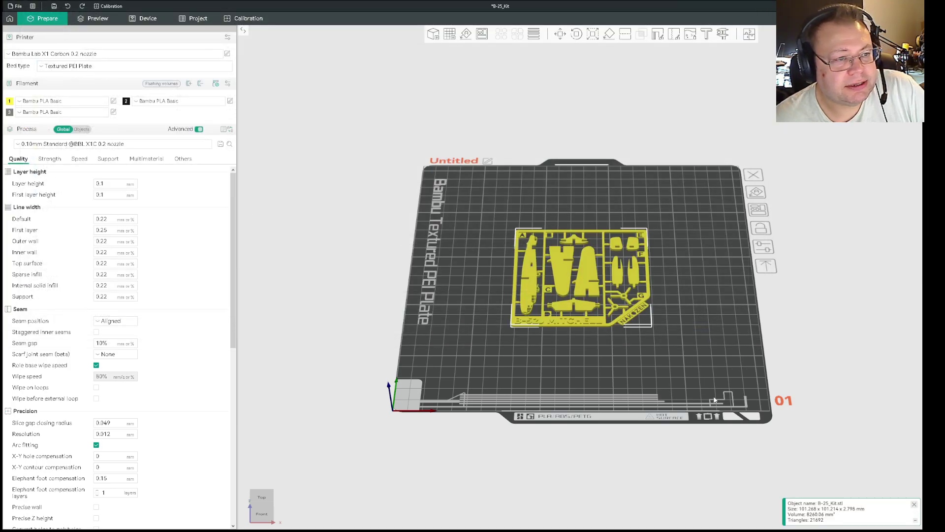
key(1)
key(z)
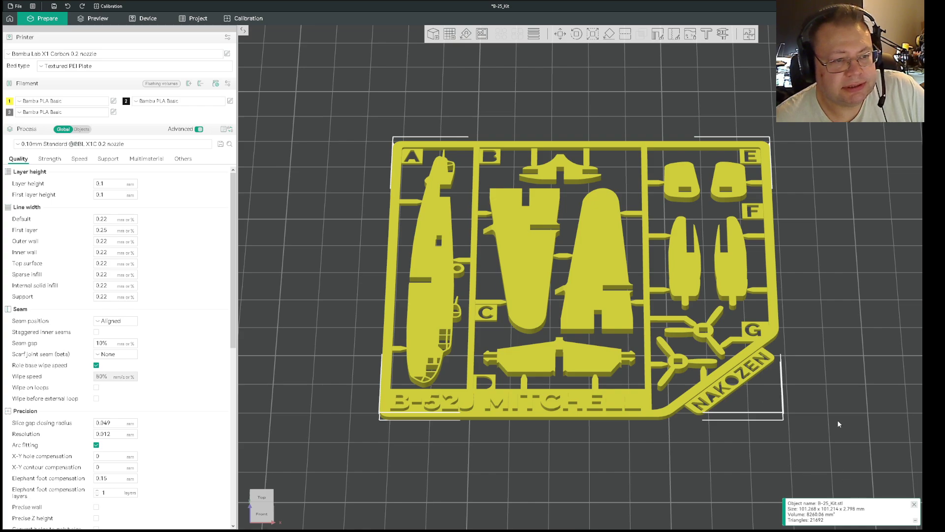
scroll(851, 417, down, 2)
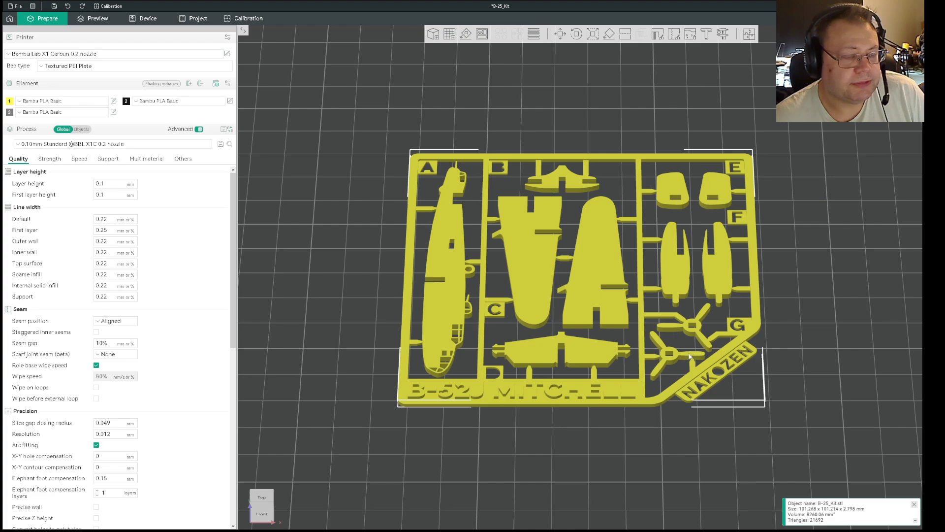
scroll(746, 383, down, 3)
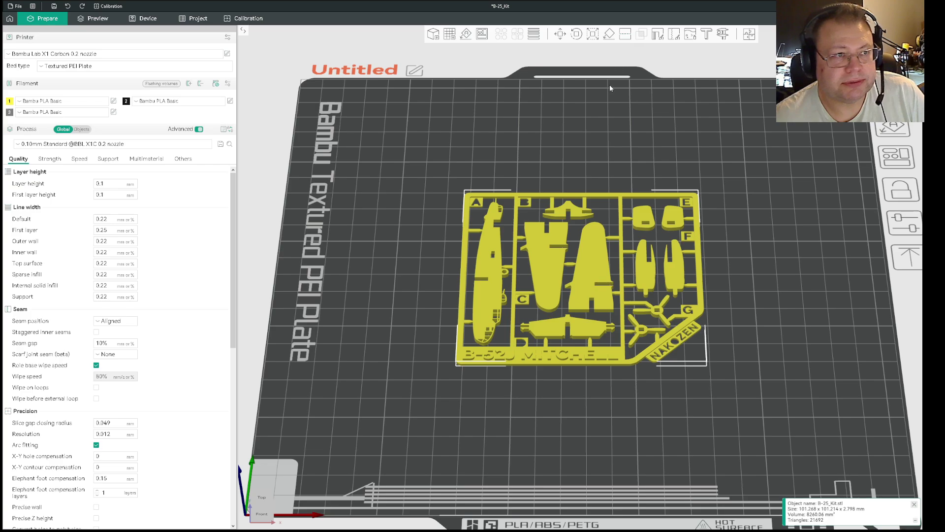
click(617, 233)
click(581, 277)
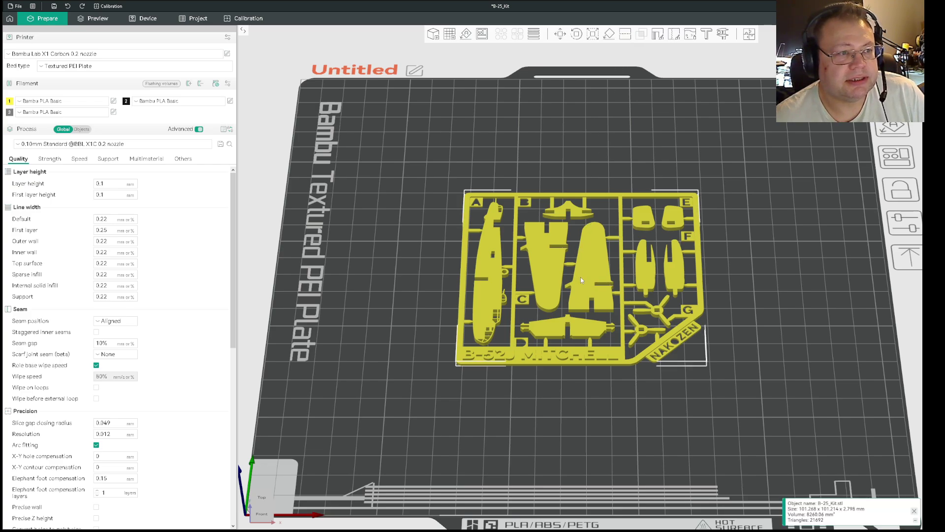
click(626, 34)
drag(733, 260, 788, 265)
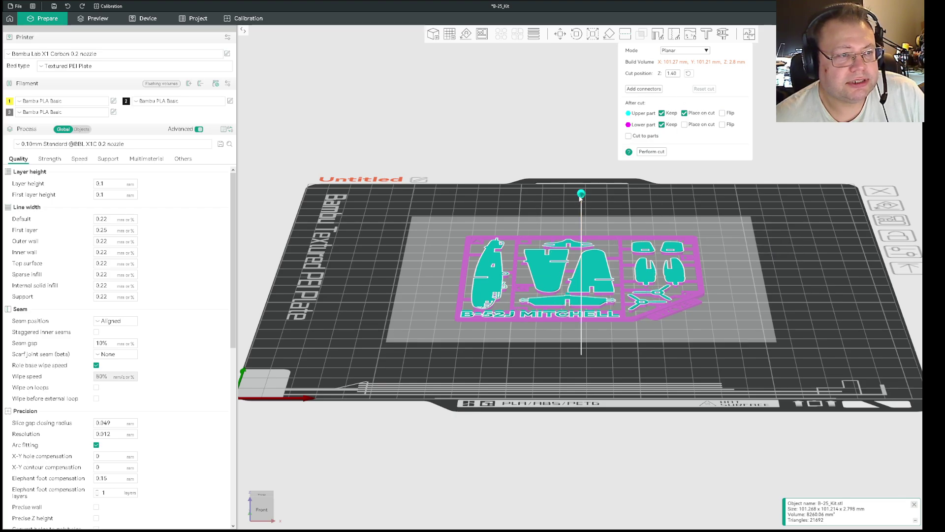
drag(581, 195, 697, 279)
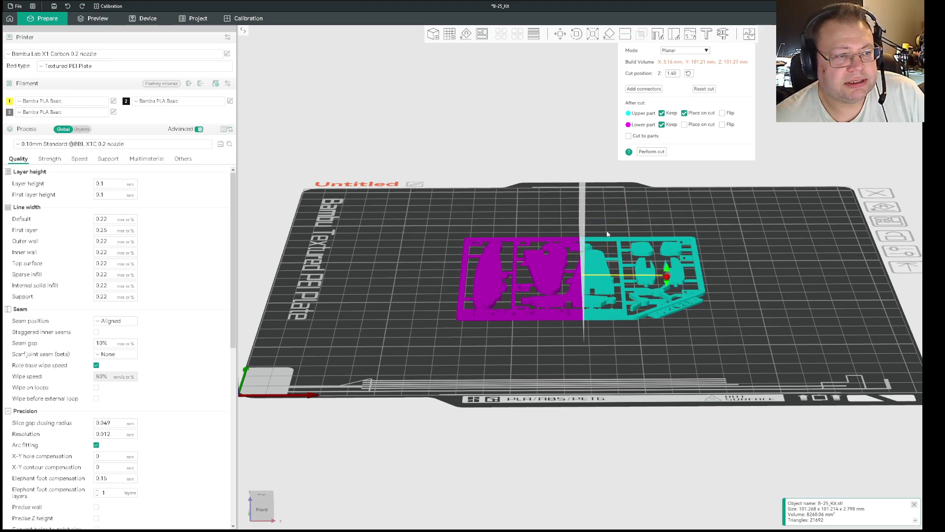
drag(610, 237, 632, 224)
scroll(634, 168, up, 1)
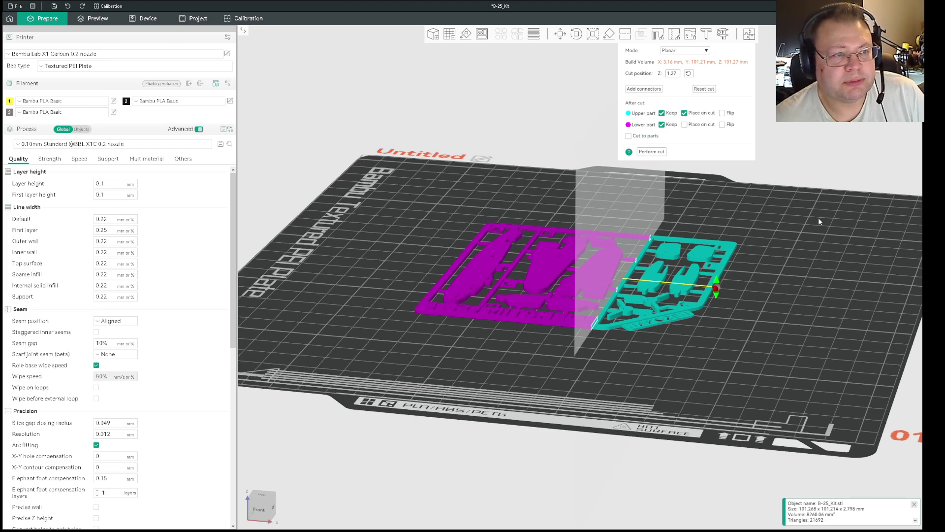
click(625, 34)
click(812, 285)
mouse_move(804, 289)
mouse_down()
mouse_move(821, 276)
mouse_move(793, 280)
mouse_up()
scroll(794, 288, up, 3)
scroll(791, 289, down, 3)
scroll(660, 288, up, 3)
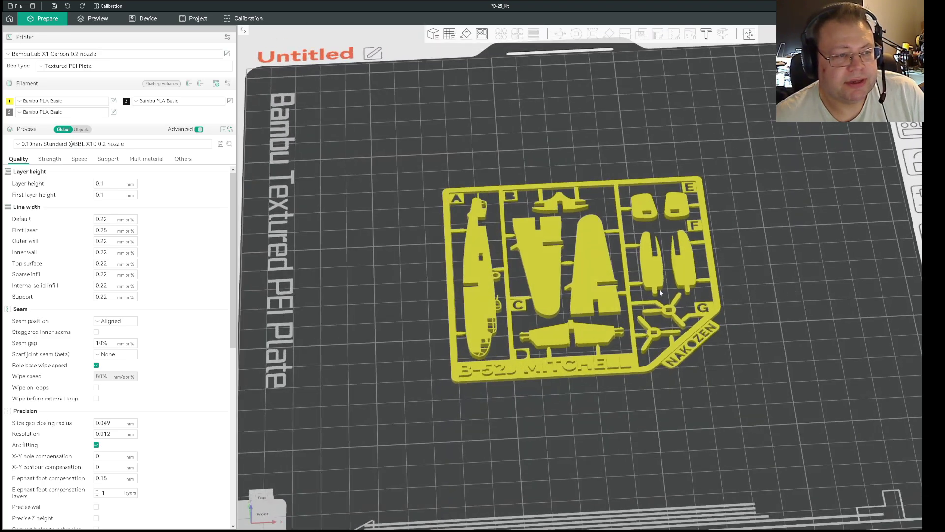
Add a negative Cube part to the kit and drag it over section B of the sprue
click(605, 284)
right_click(605, 283)
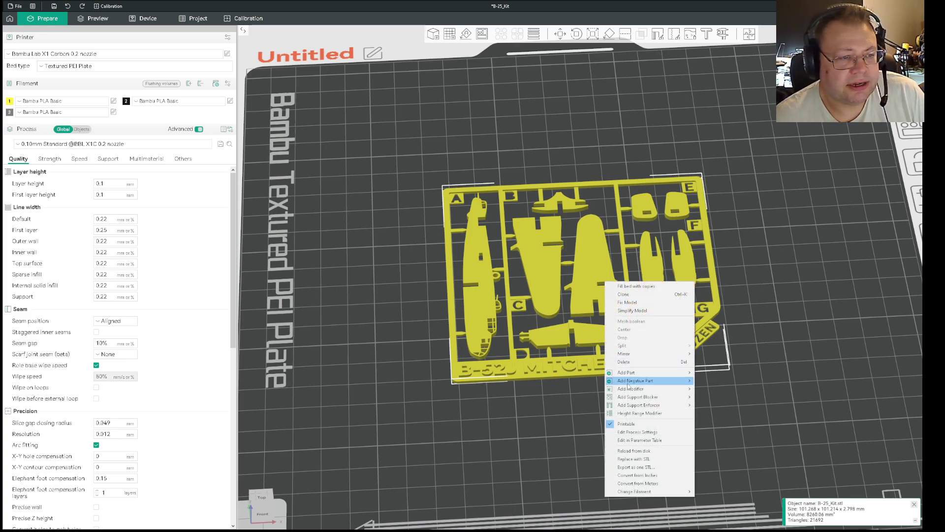
mouse_move(629, 383)
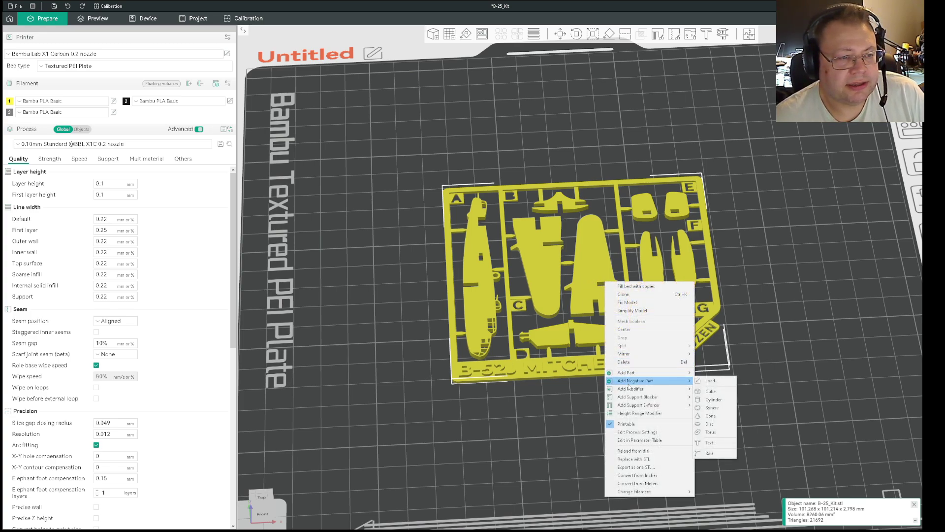
click(715, 392)
drag(762, 299, 566, 172)
click(814, 182)
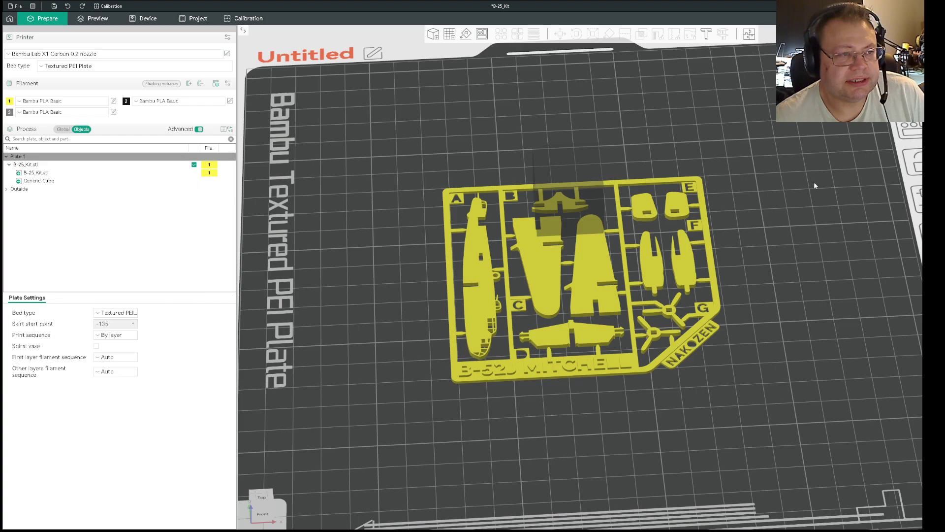
Scale the first negative Generic-Cube to about 114 × 113 mm, leaving the sprue's right strip uncovered
click(594, 168)
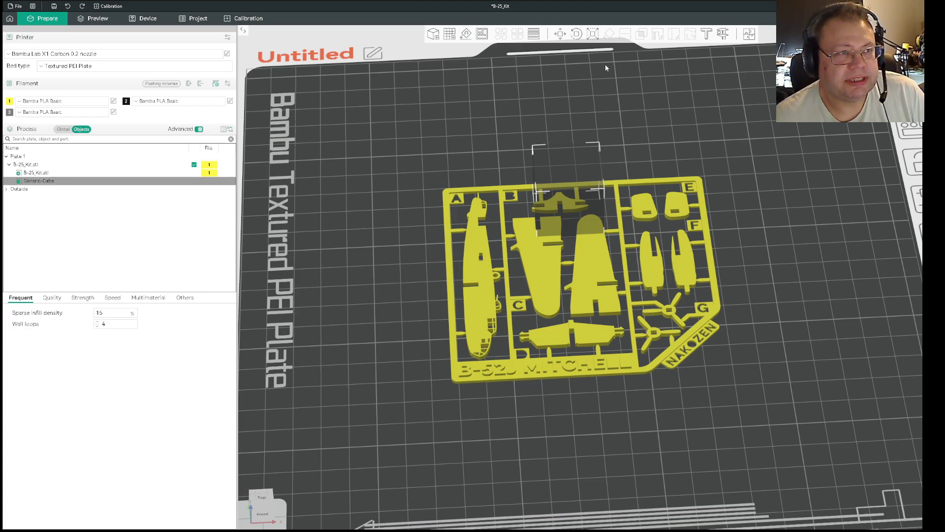
click(594, 34)
drag(603, 215, 450, 374)
click(274, 499)
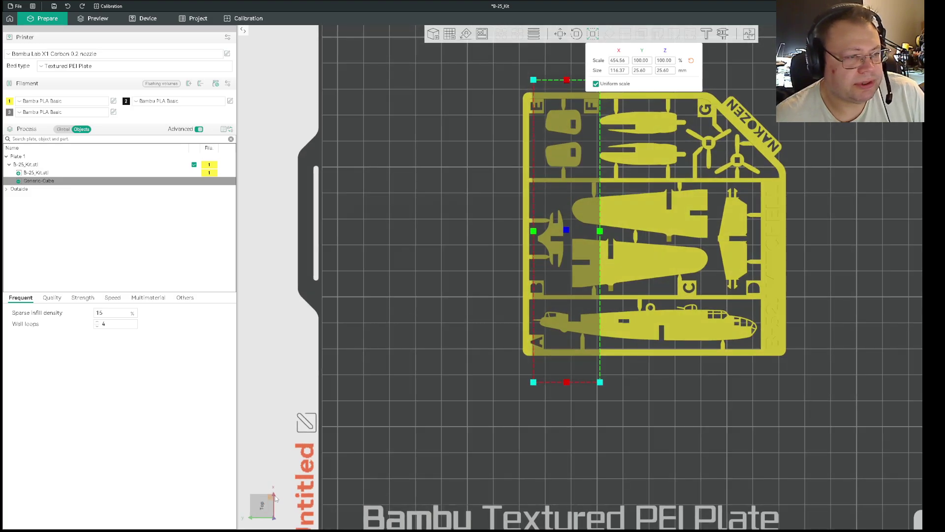
scroll(722, 442, down, 5)
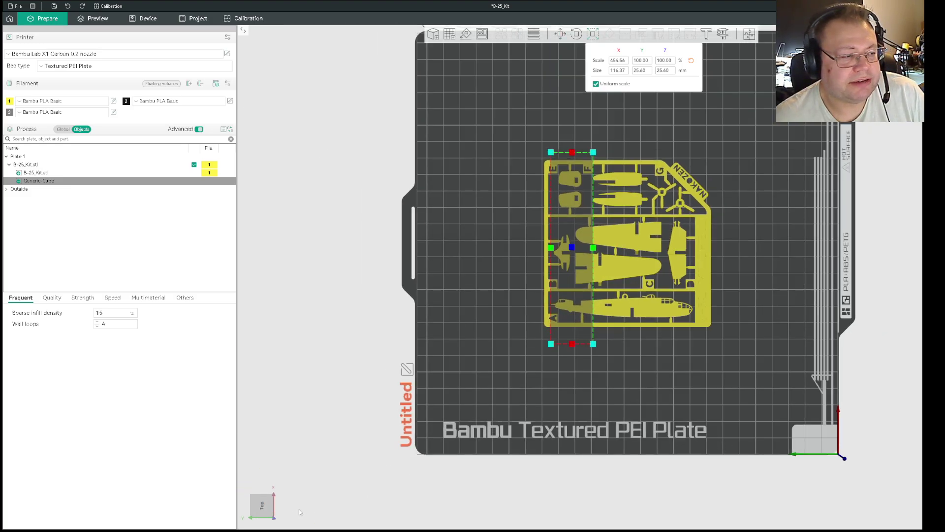
drag(551, 248, 479, 247)
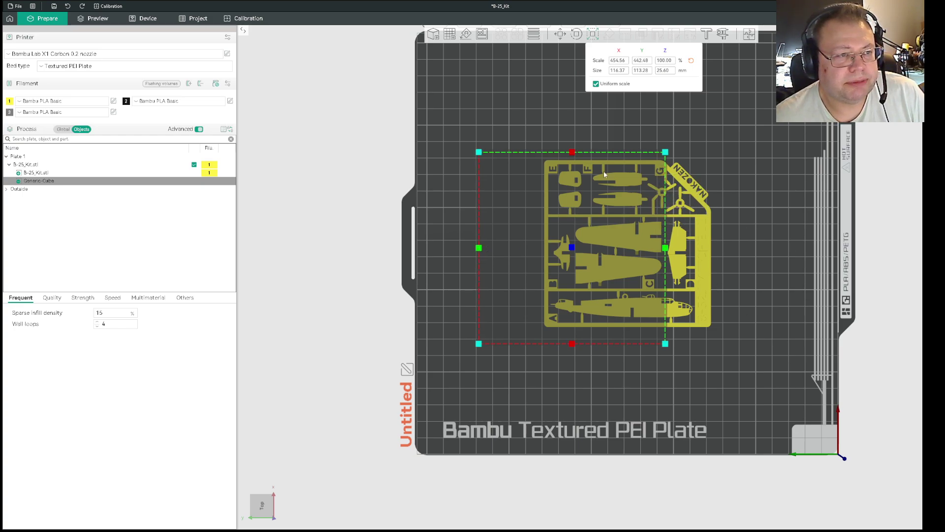
click(745, 344)
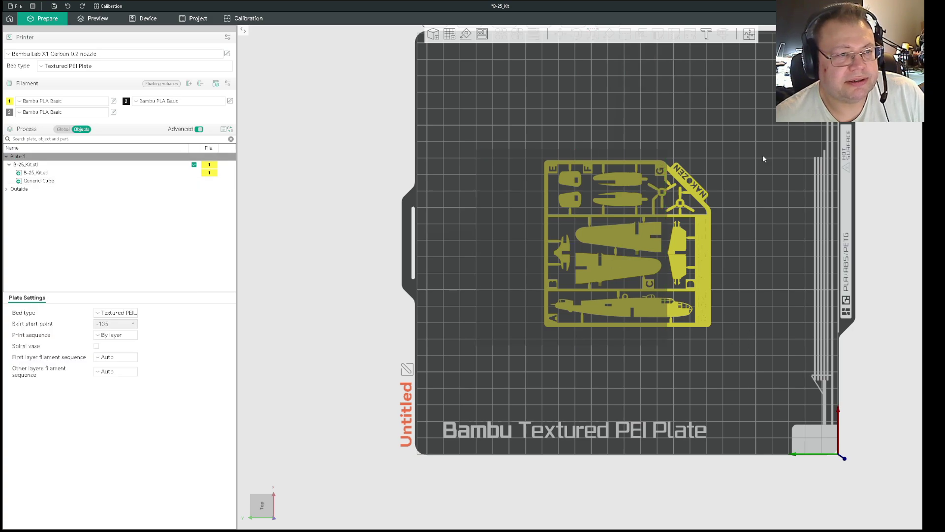
click(694, 255)
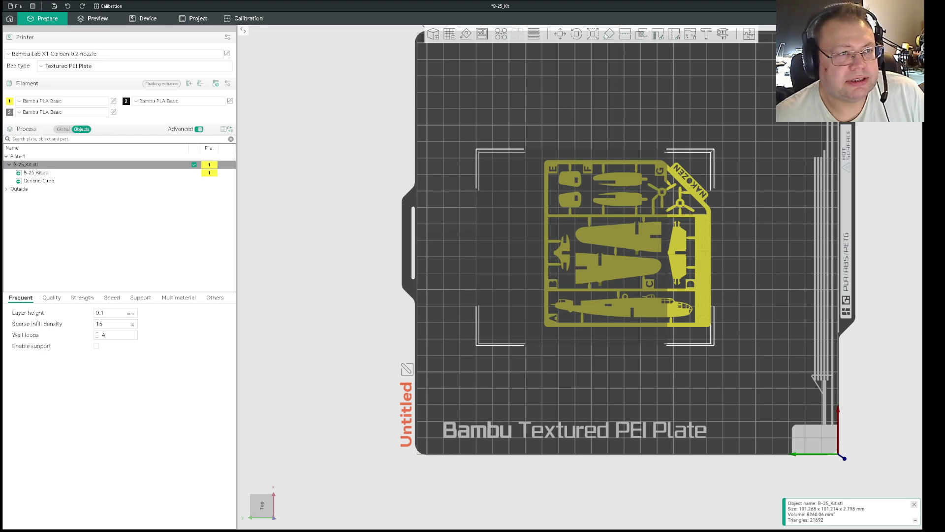
Add another negative Cube part to the kit and drag it onto the sprue's right-hand strip
right_click(698, 244)
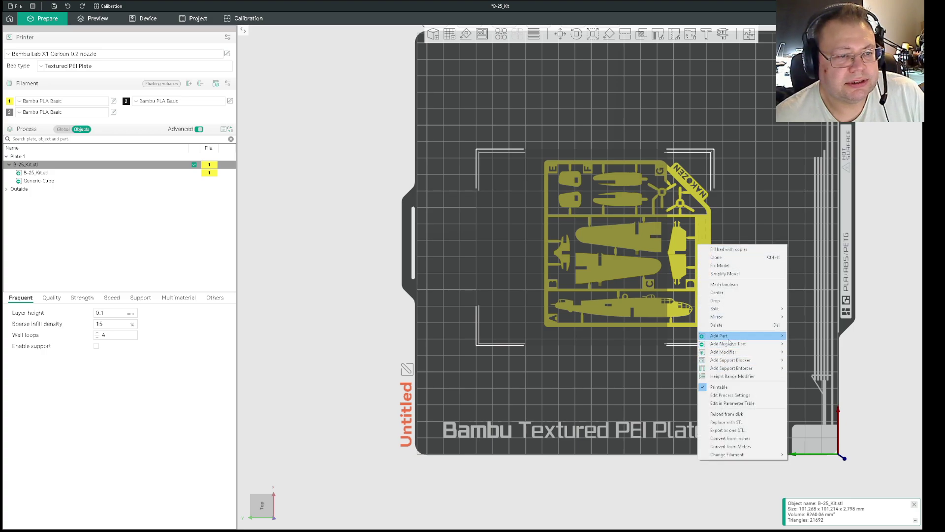
mouse_move(729, 343)
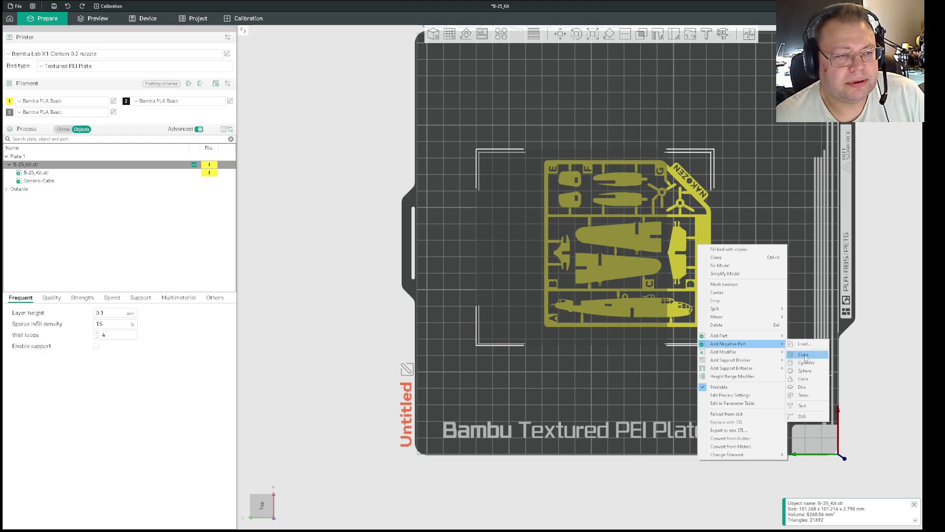
click(804, 355)
drag(691, 135, 678, 238)
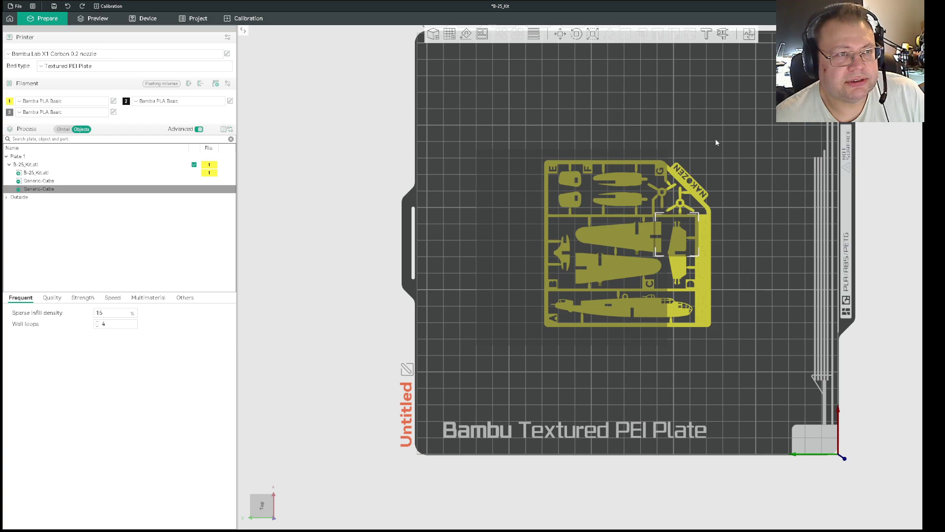
Scale the second negative cube to about 74.7 × 73.1 mm, covering the sprue's lower-right section
key(s)
drag(696, 237, 735, 235)
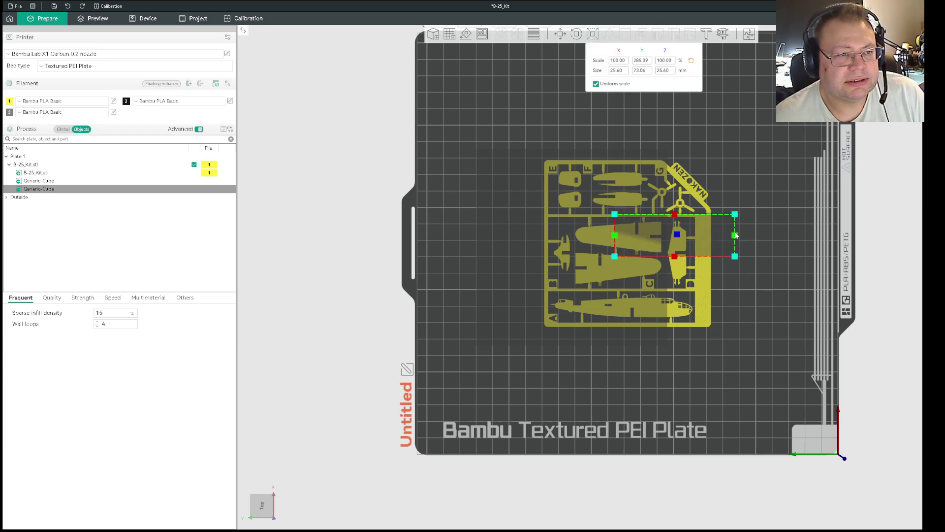
drag(675, 257, 699, 246)
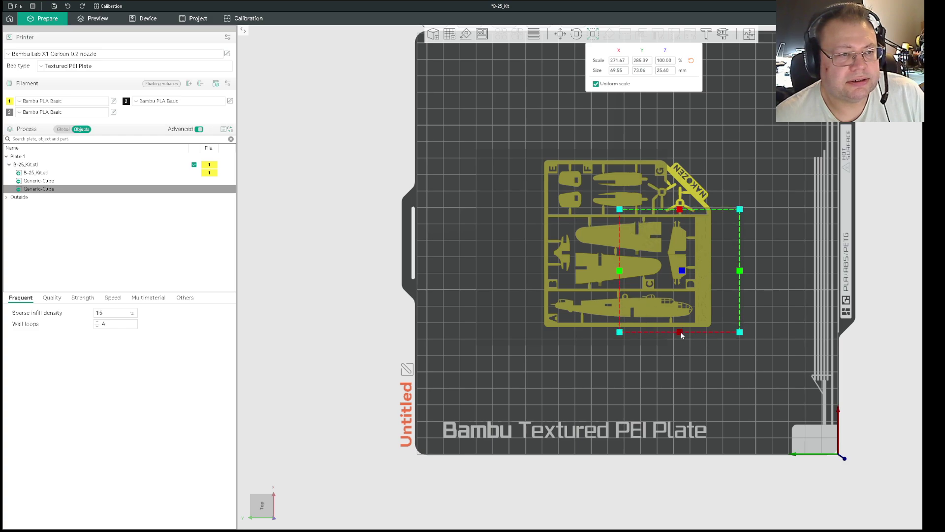
drag(680, 329, 681, 339)
drag(702, 282, 702, 280)
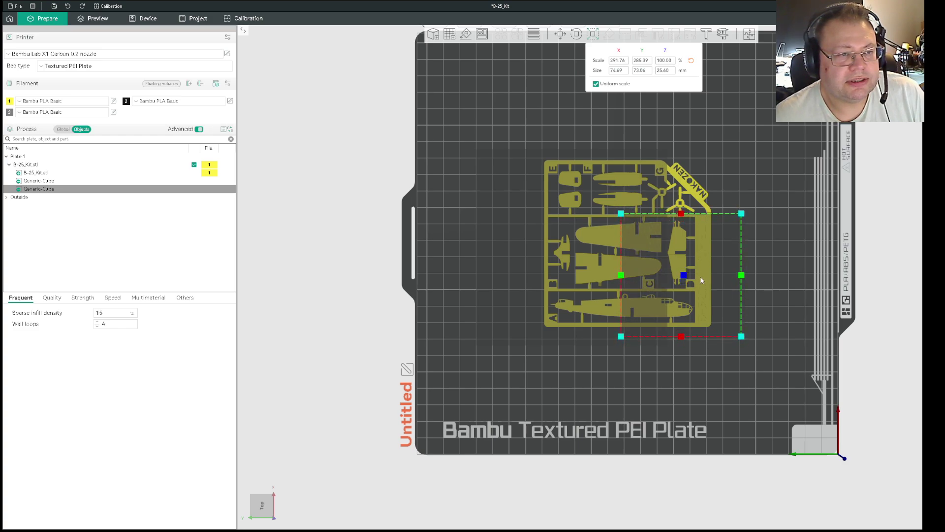
click(743, 362)
drag(757, 376, 688, 343)
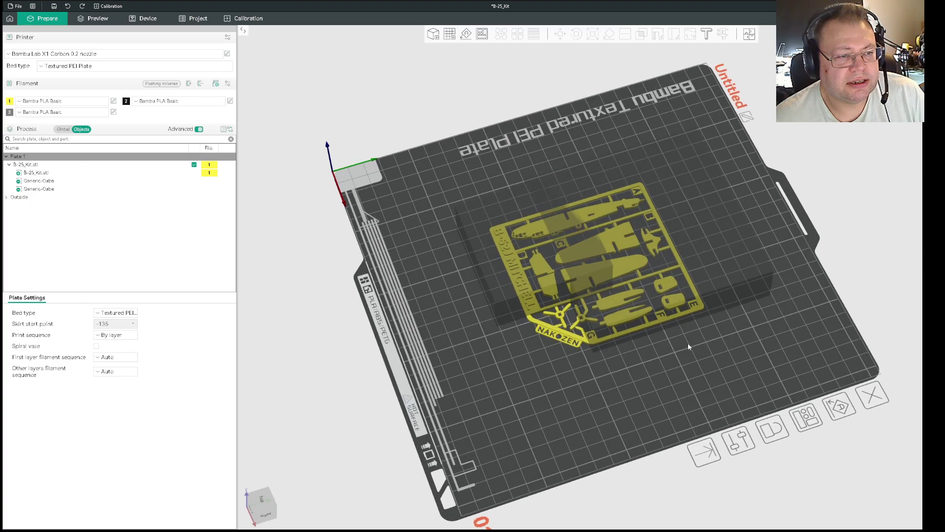
Nudge the second negative Generic-Cube slightly left and down so only the top-right corner stays exposed
click(730, 266)
drag(730, 266, 732, 267)
click(759, 359)
drag(693, 354, 623, 329)
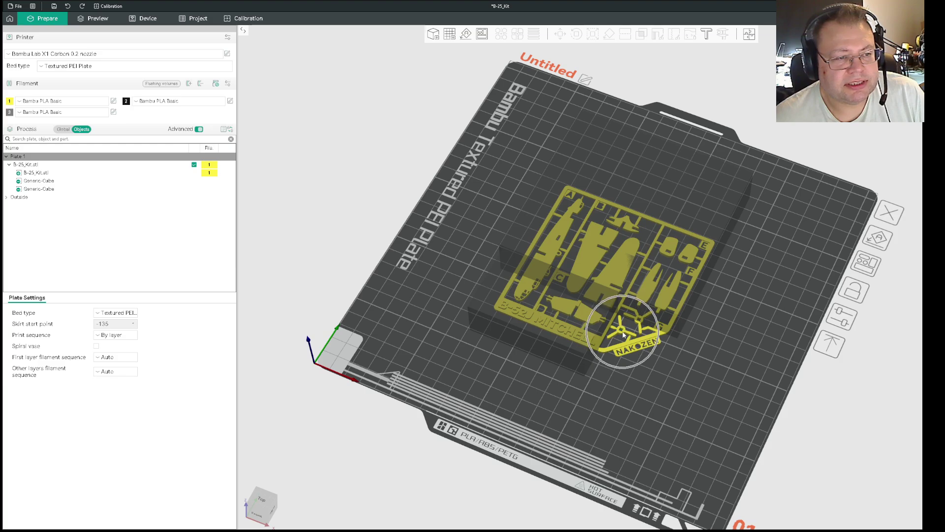
Slice the plate with Ctrl+R and zoom the preview to check the NAKOZEN corner piece (0.78 g)
key(1)
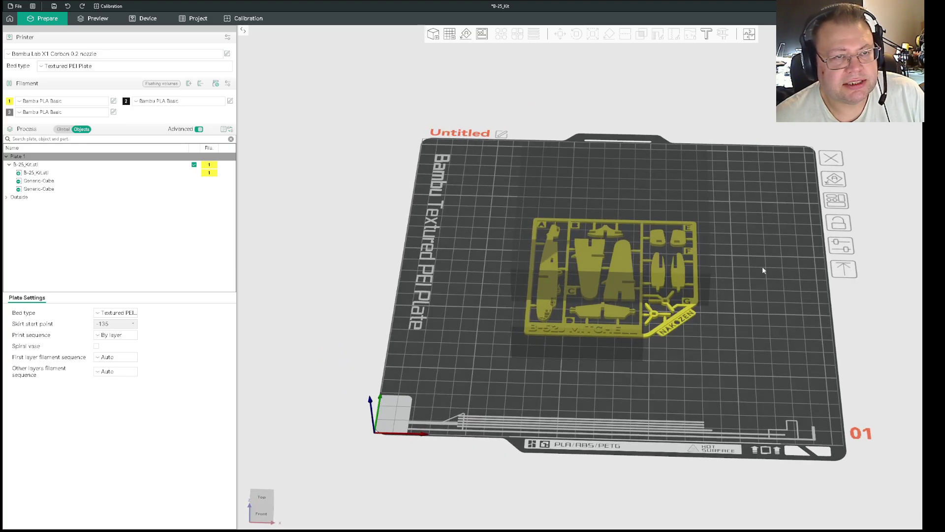
key(ctrl+r)
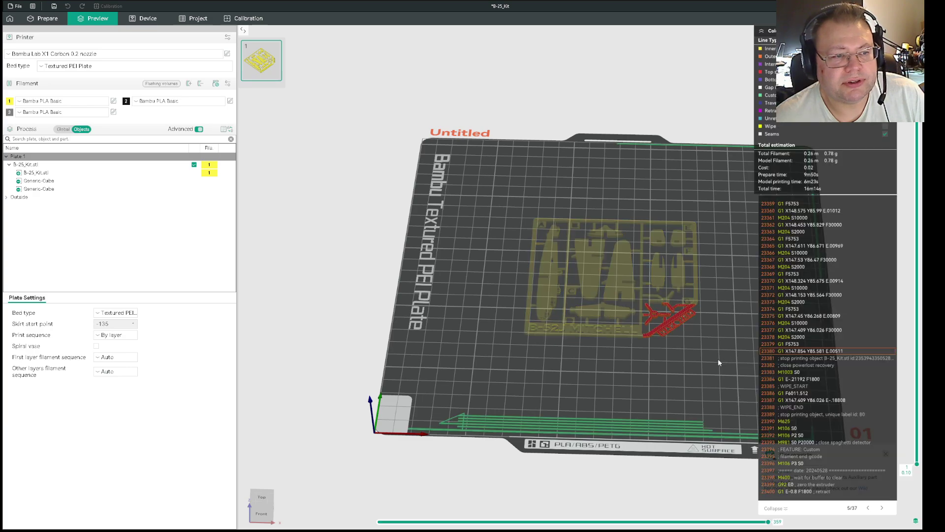
scroll(718, 359, up, 5)
scroll(517, 292, up, 2)
scroll(648, 359, up, 3)
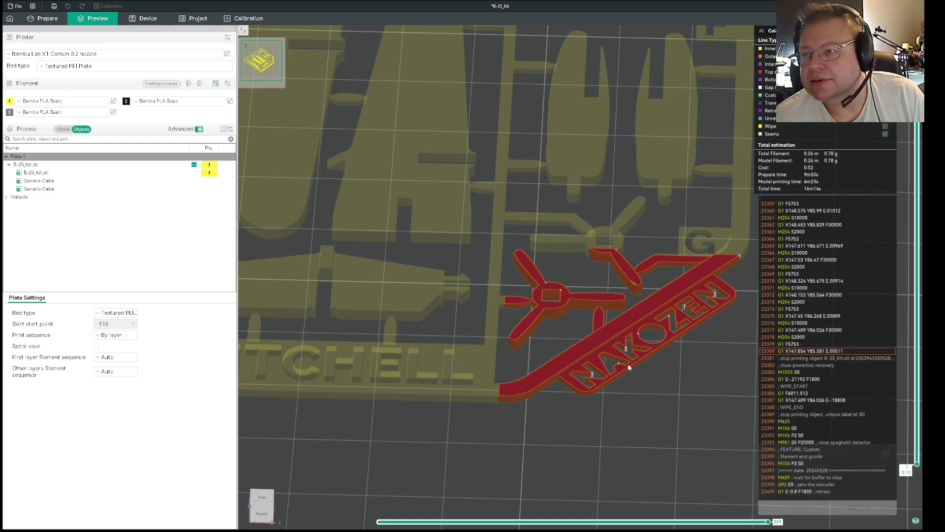
scroll(628, 364, down, 6)
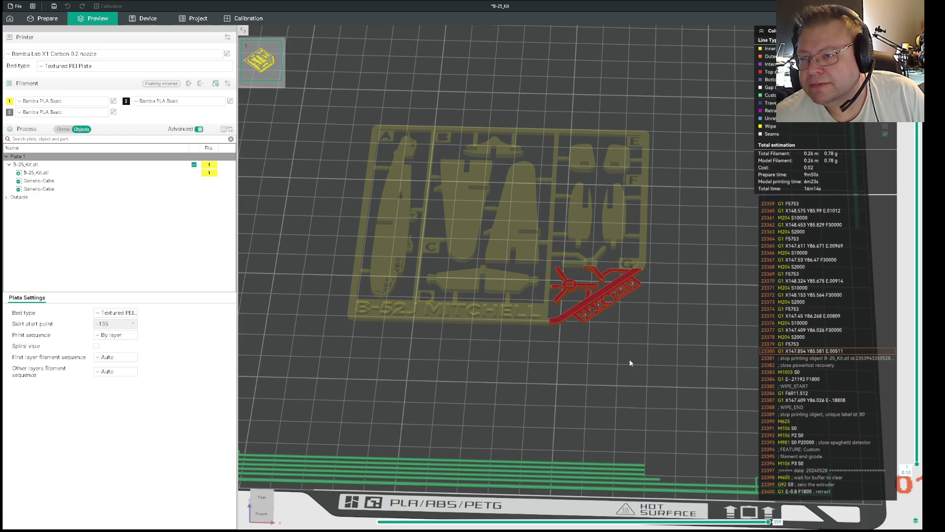
scroll(649, 363, down, 5)
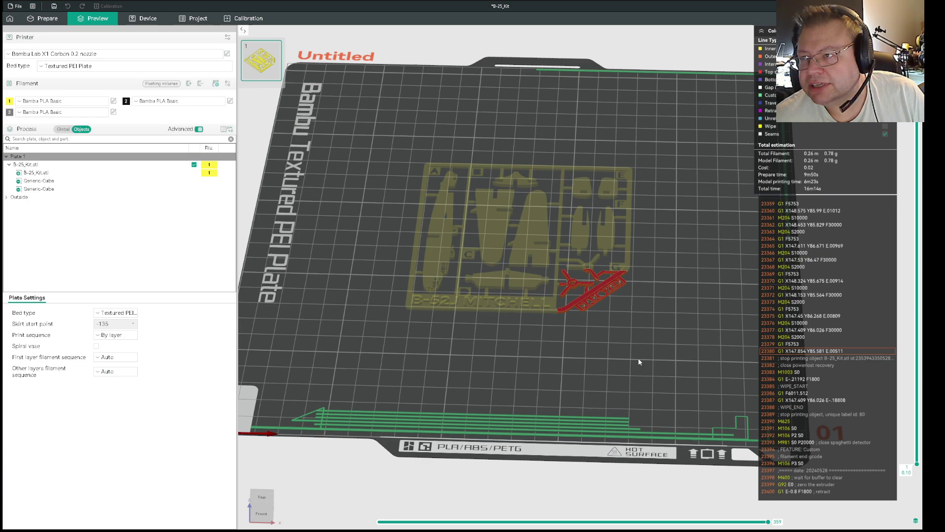
scroll(635, 360, down, 2)
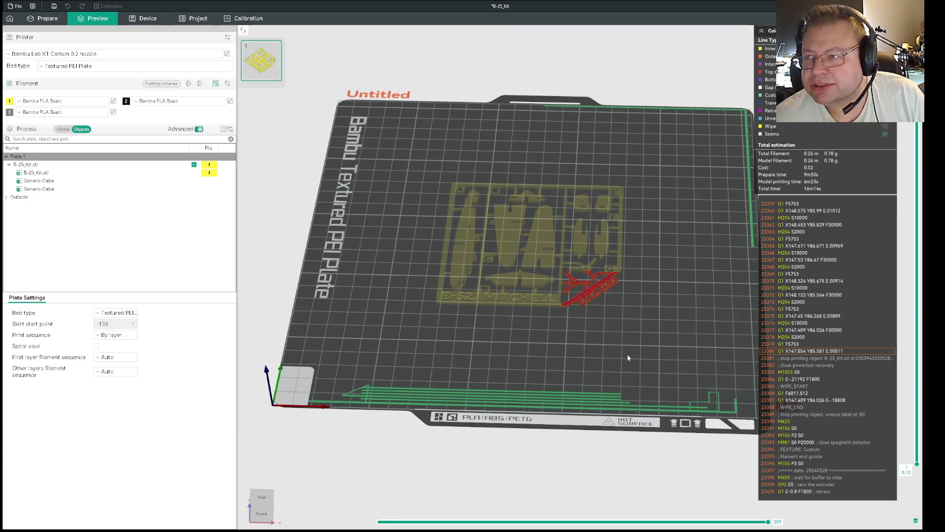